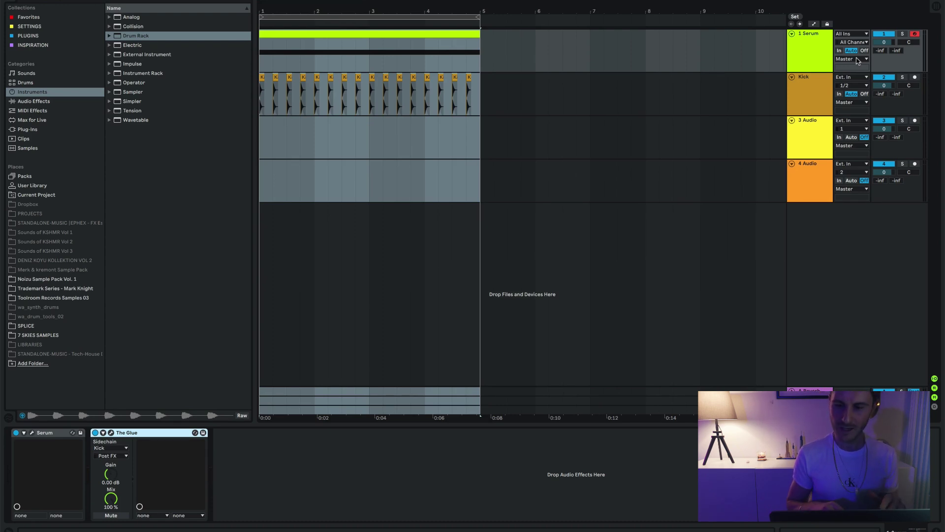
pyautogui.click(858, 60)
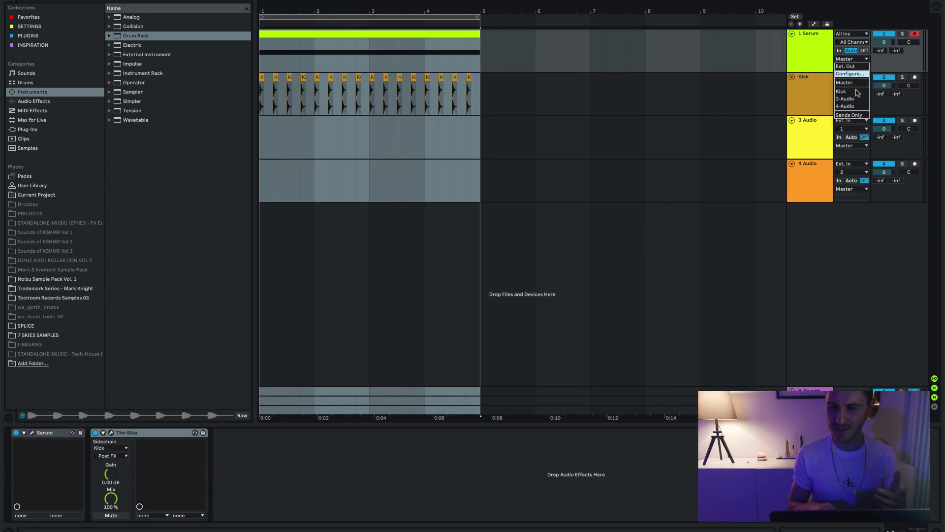
pyautogui.press('Escape')
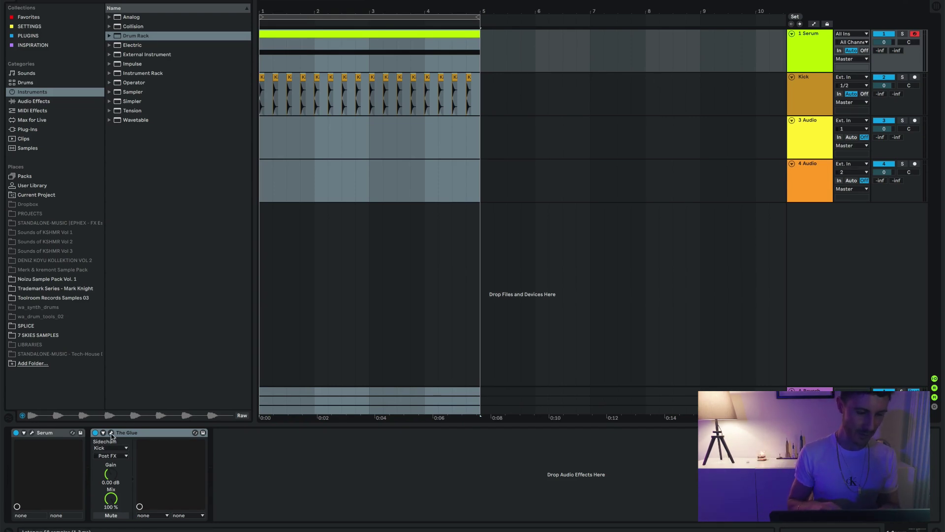
pyautogui.click(158, 433)
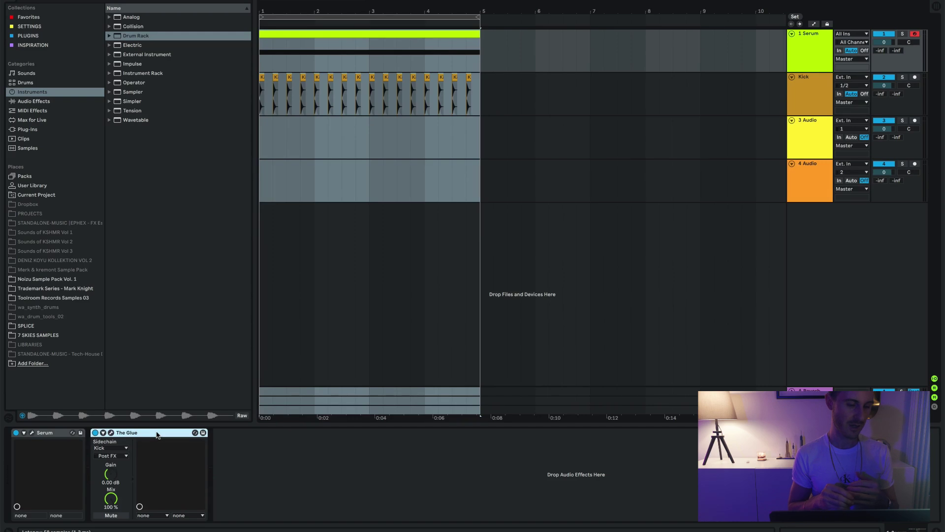
# Step: Set The Glue's sidechain source to No Input and switch The Glue off
pyautogui.click(121, 448)
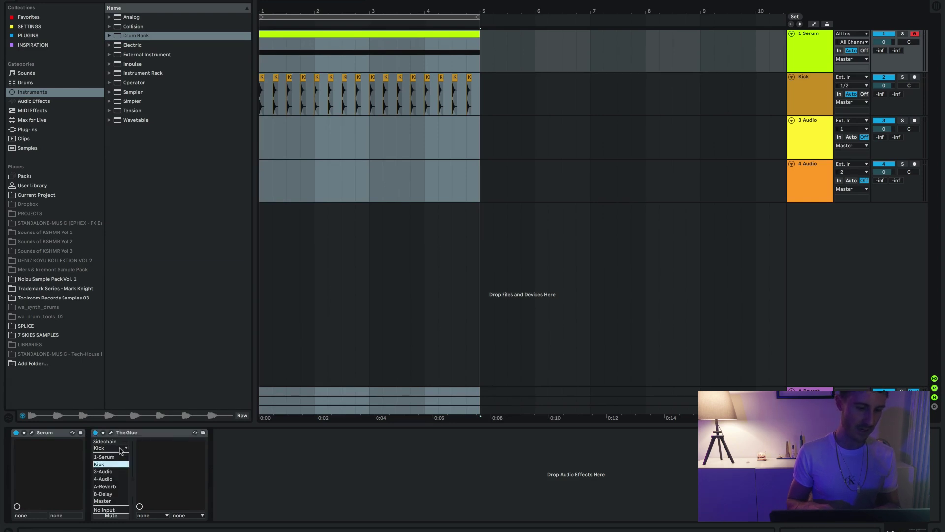
pyautogui.click(116, 511)
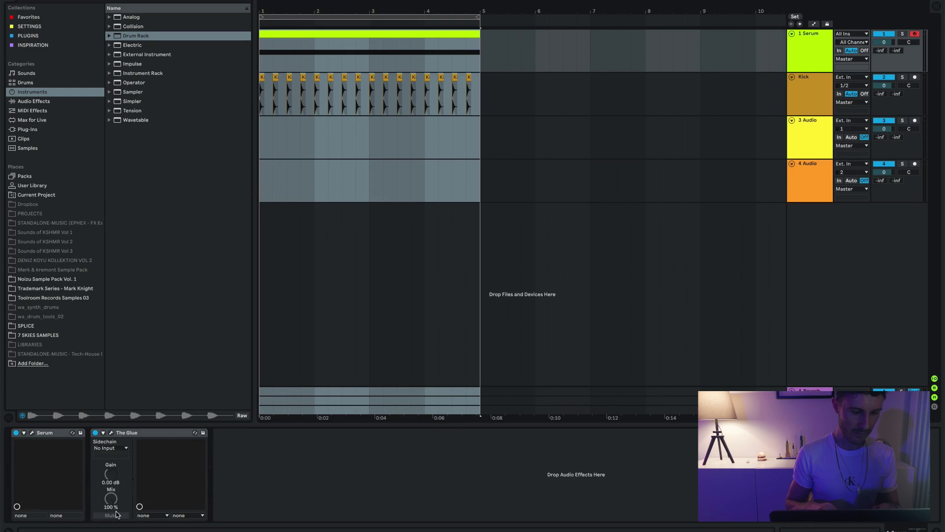
pyautogui.click(96, 433)
# Step: Solo the Serum track and play it back alone
pyautogui.click(681, 21)
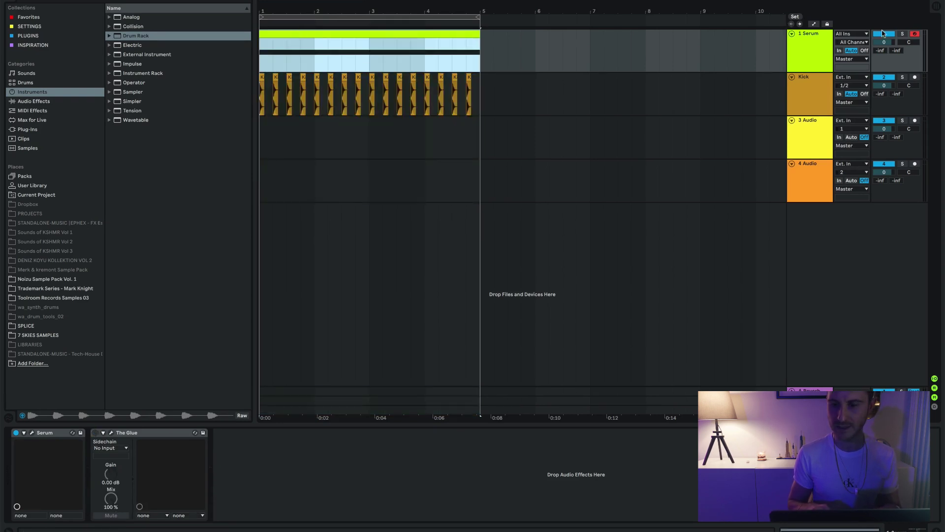
pyautogui.click(902, 33)
pyautogui.click(345, 34)
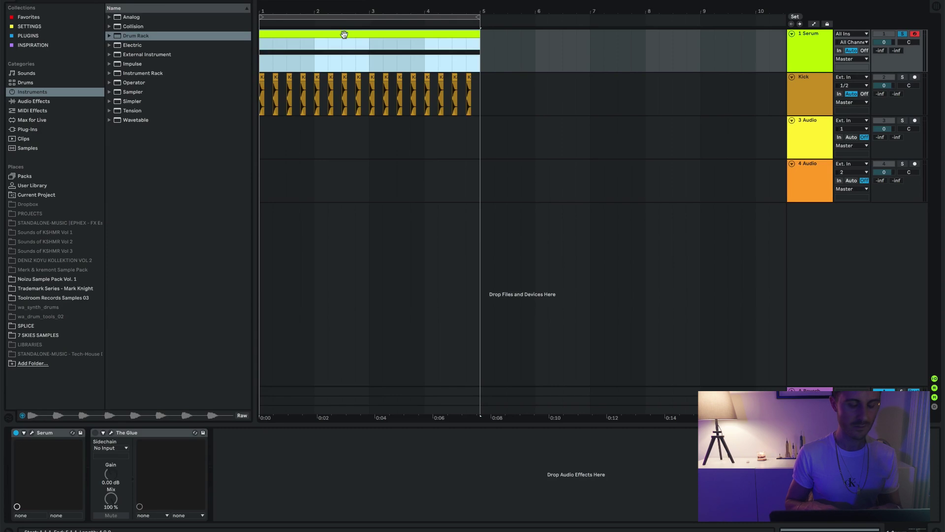
pyautogui.press('space')
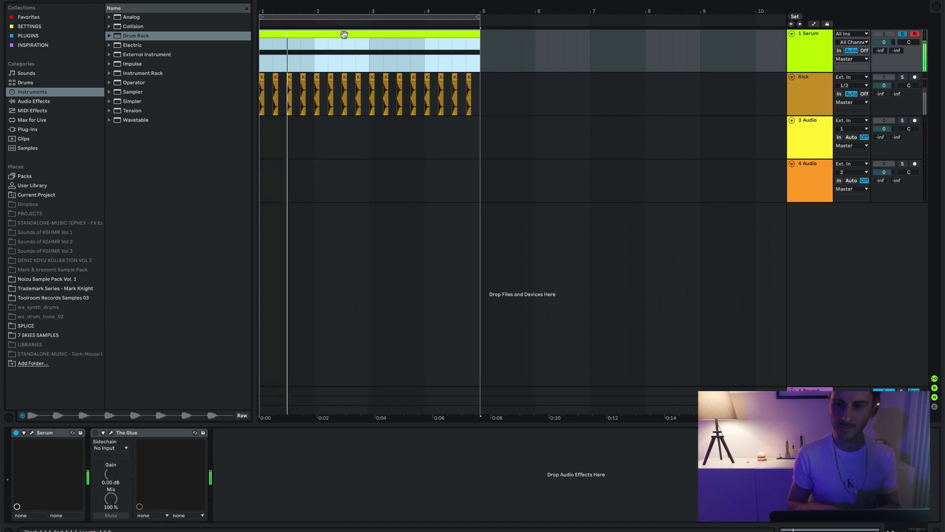
# Step: Solo and then unsolo the Kick track, then reselect the Serum track
pyautogui.click(813, 83)
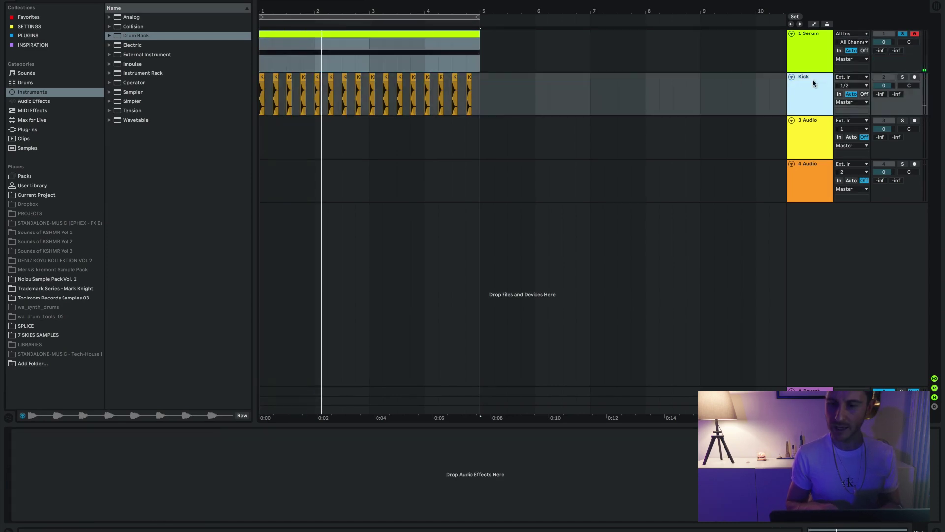
pyautogui.click(902, 78)
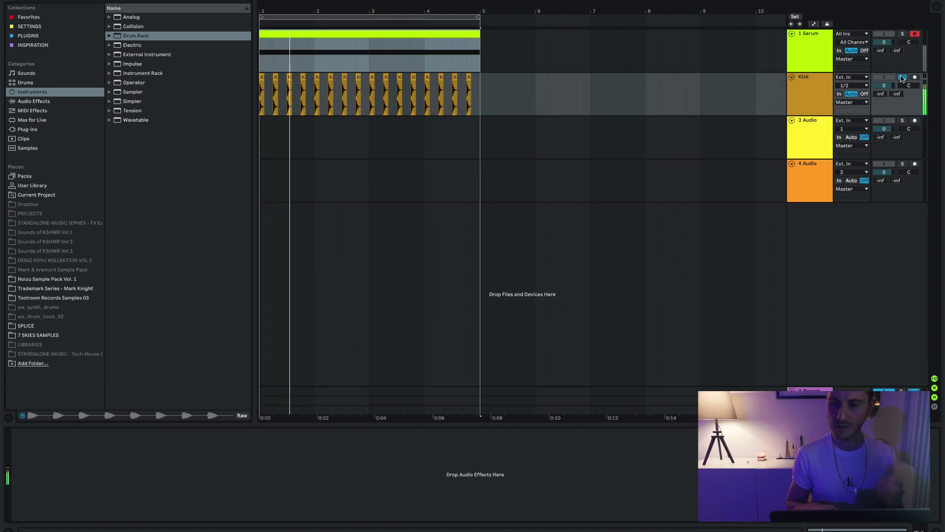
pyautogui.click(902, 78)
pyautogui.click(825, 58)
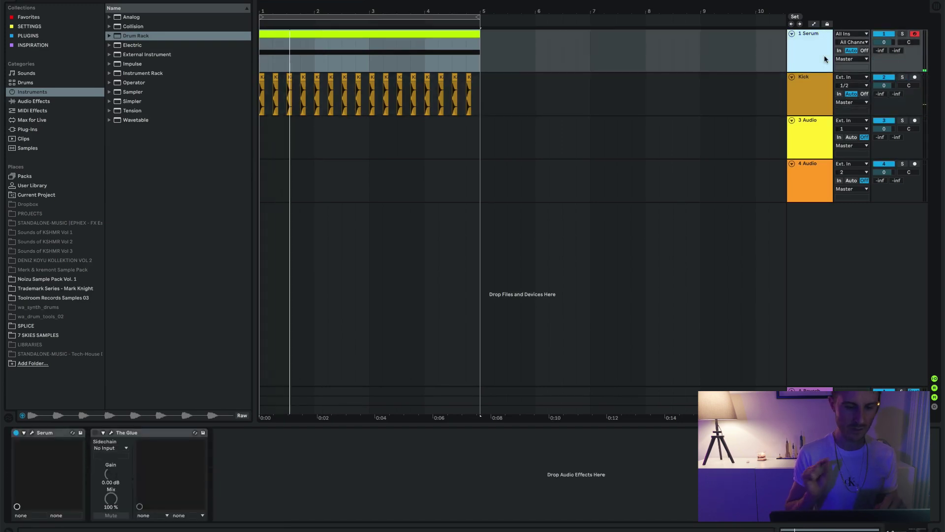
# Step: Bring up The Glue's plug-in window and start playback
pyautogui.click(92, 434)
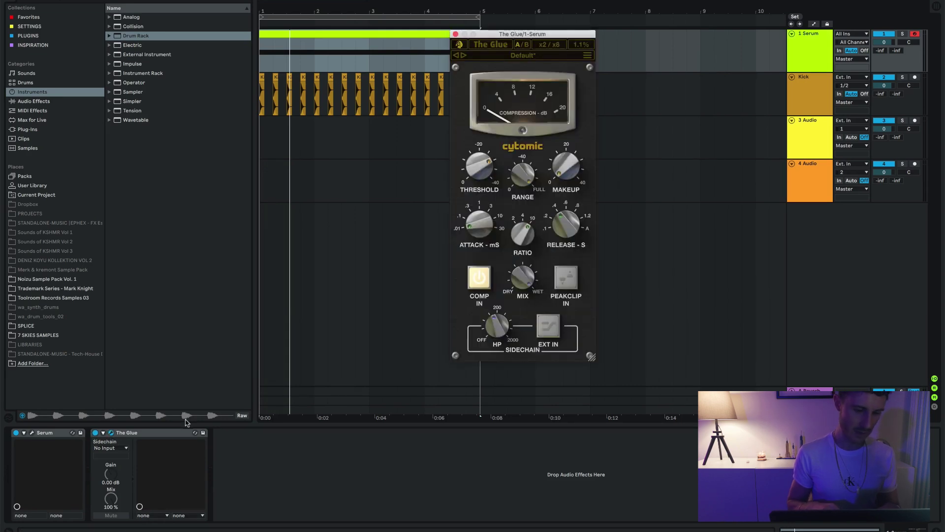
pyautogui.click(180, 433)
pyautogui.press('Delete')
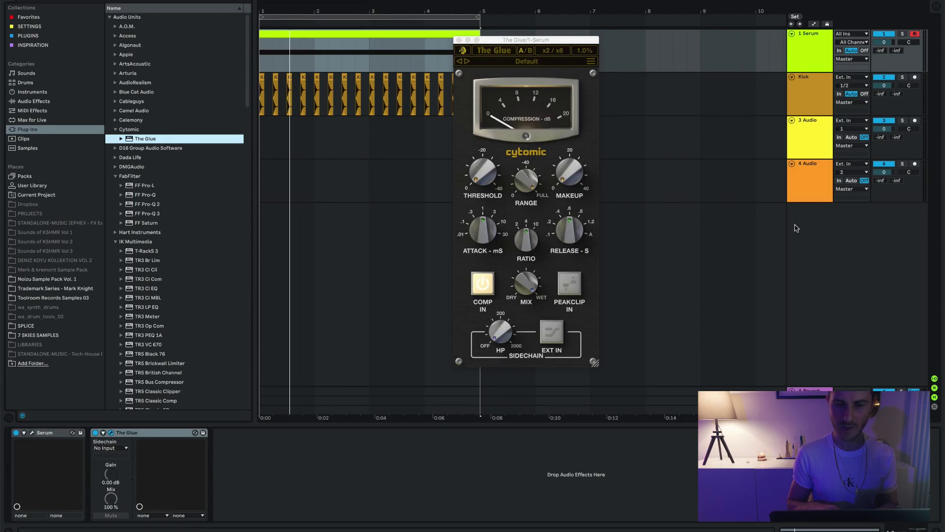
pyautogui.press('space')
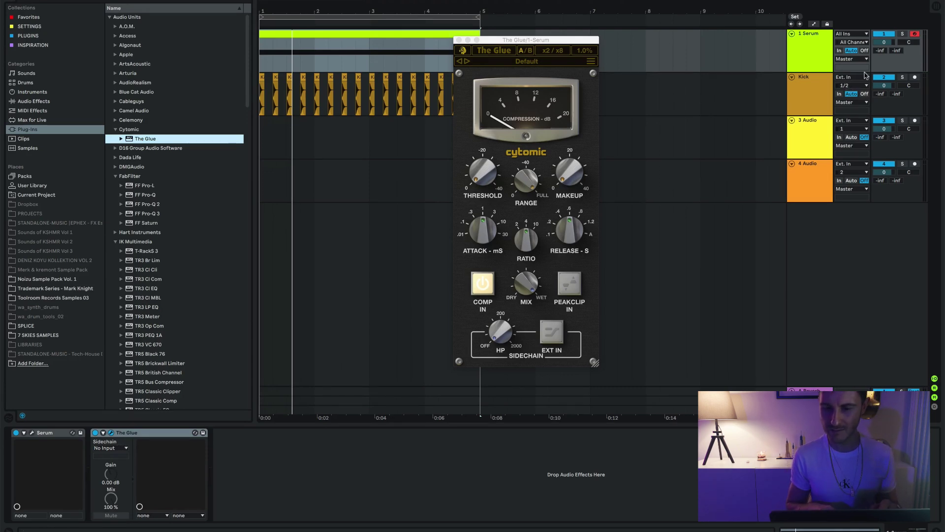
# Step: Route Kick's Audio To output into 1-Serum / 3/4-The Glue
pyautogui.click(851, 103)
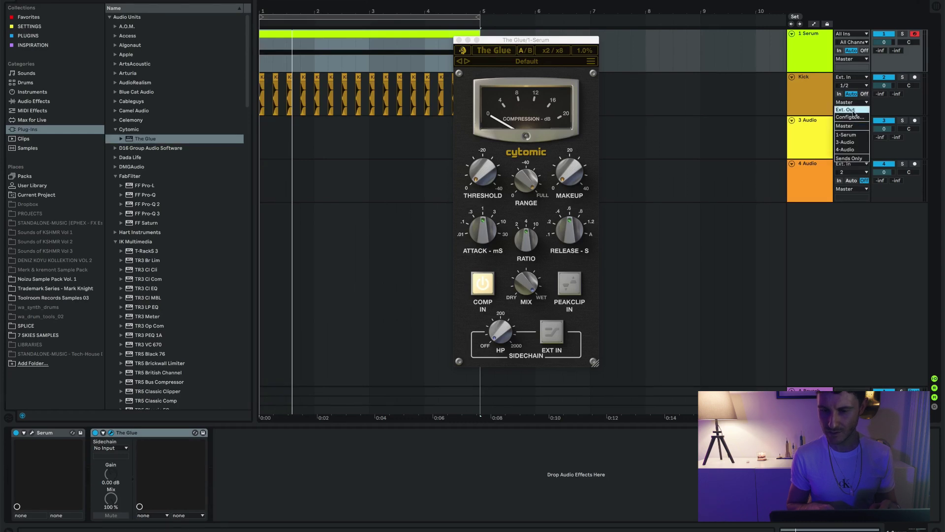
pyautogui.click(792, 105)
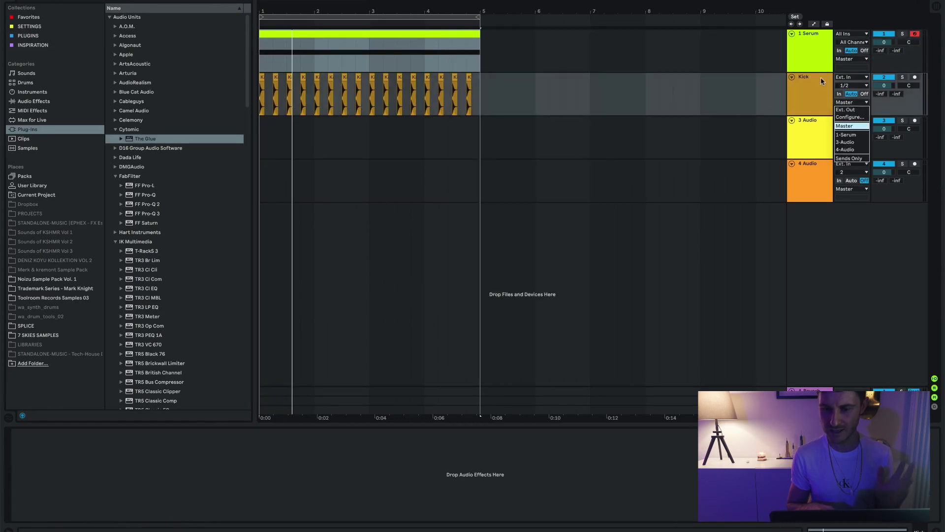
pyautogui.click(856, 134)
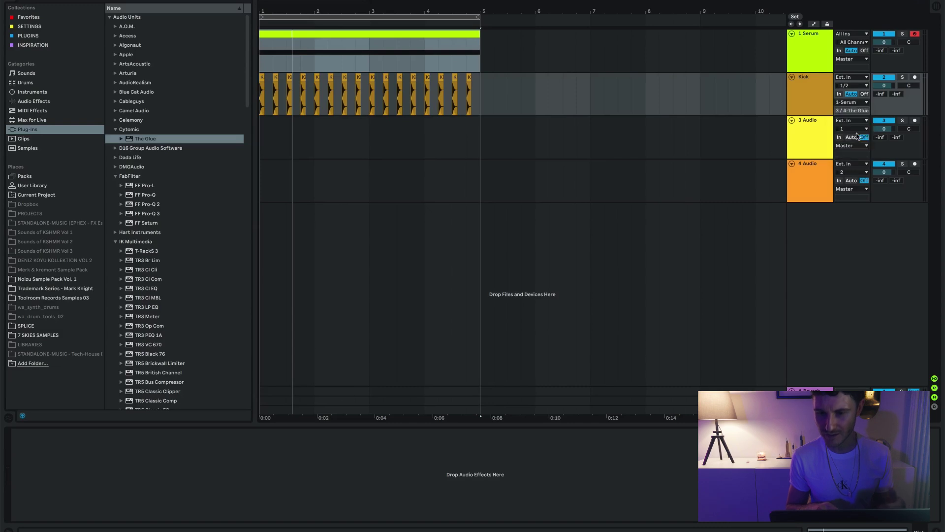
pyautogui.click(851, 59)
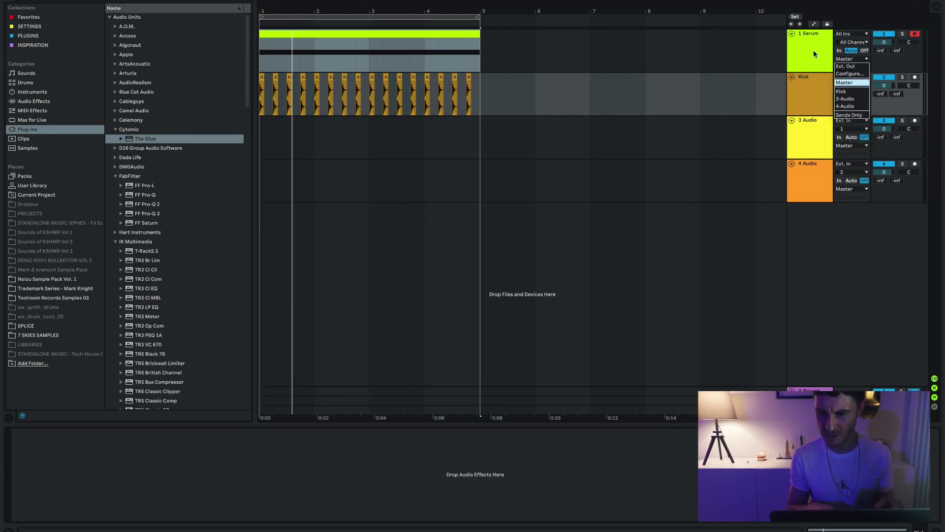
pyautogui.click(850, 92)
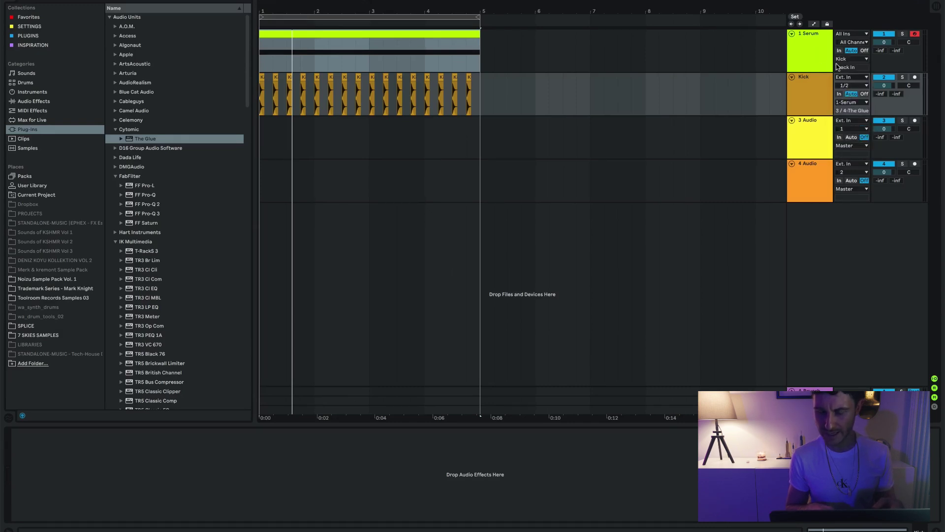
# Step: Enable The Glue's EXT IN sidechain and play to hear the ducking
pyautogui.click(817, 67)
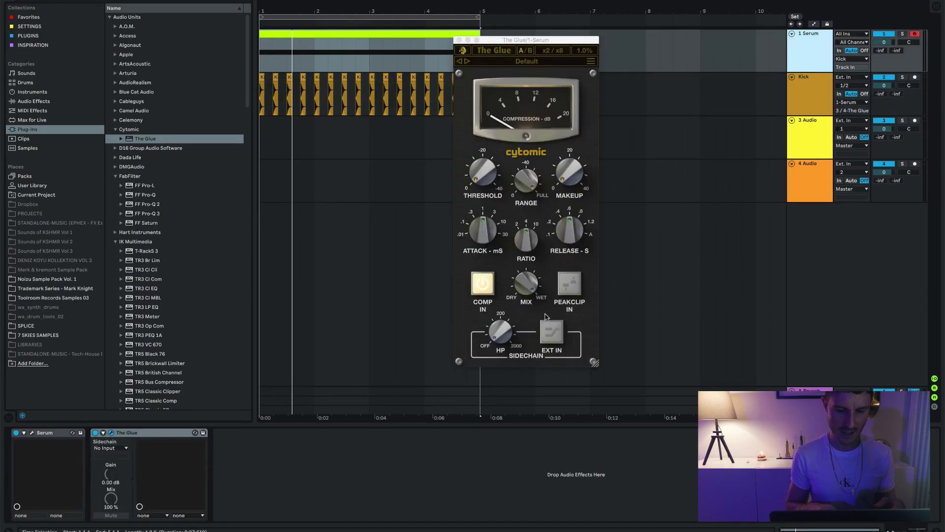
pyautogui.click(551, 331)
pyautogui.press('space')
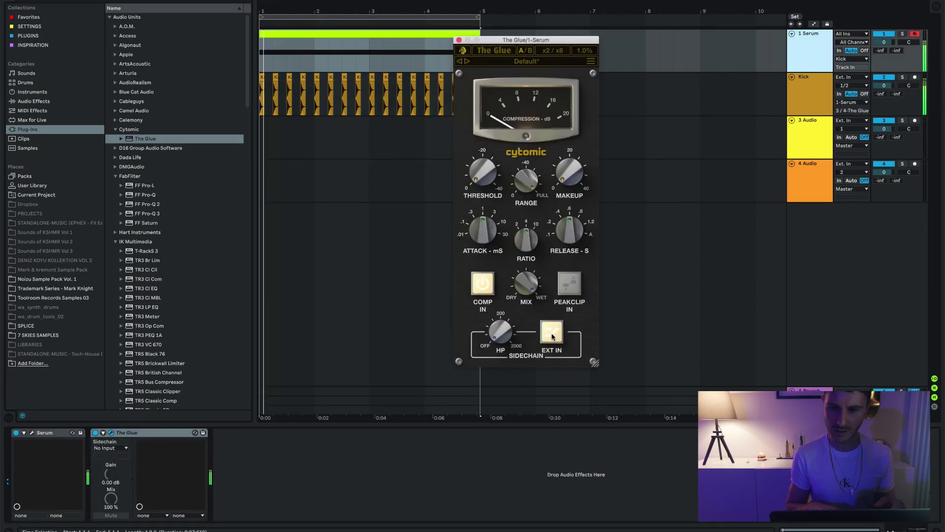
# Step: Return Serum's output to Master and play back briefly
pyautogui.click(858, 59)
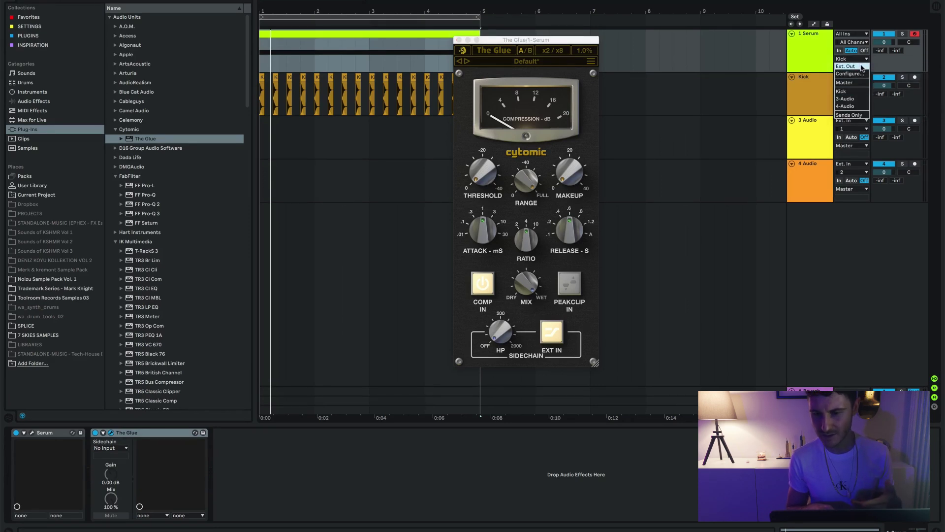
pyautogui.click(857, 89)
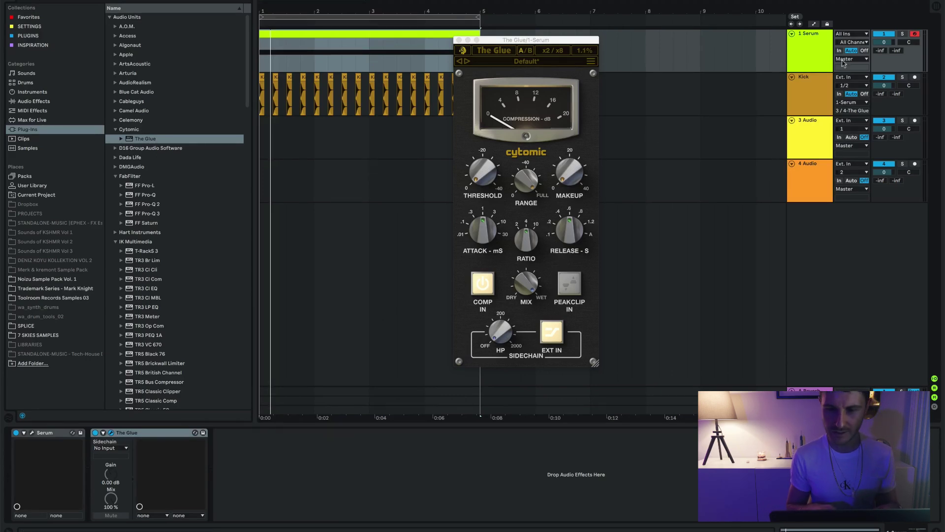
pyautogui.press('space')
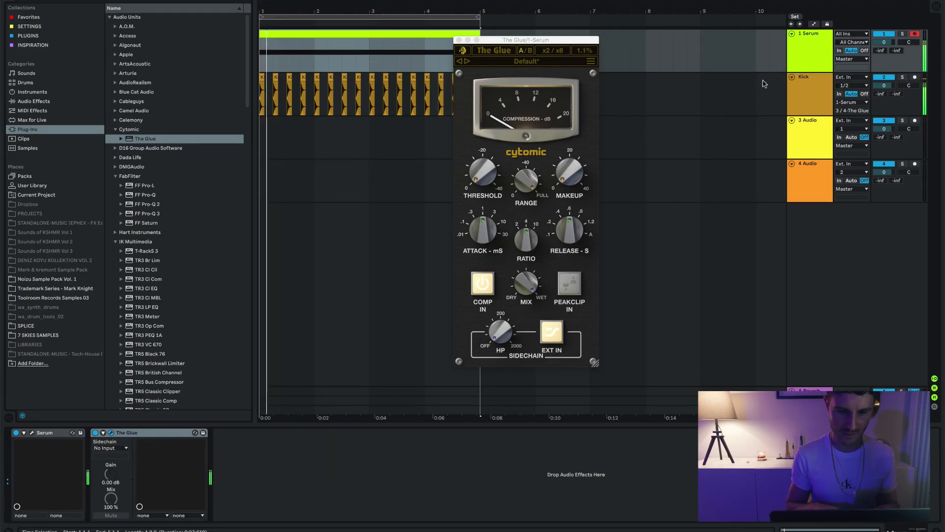
pyautogui.click(805, 93)
pyautogui.press('space')
# Step: Send Kick's output back to Master, then open The Glue's sidechain source list on Serum
pyautogui.click(854, 102)
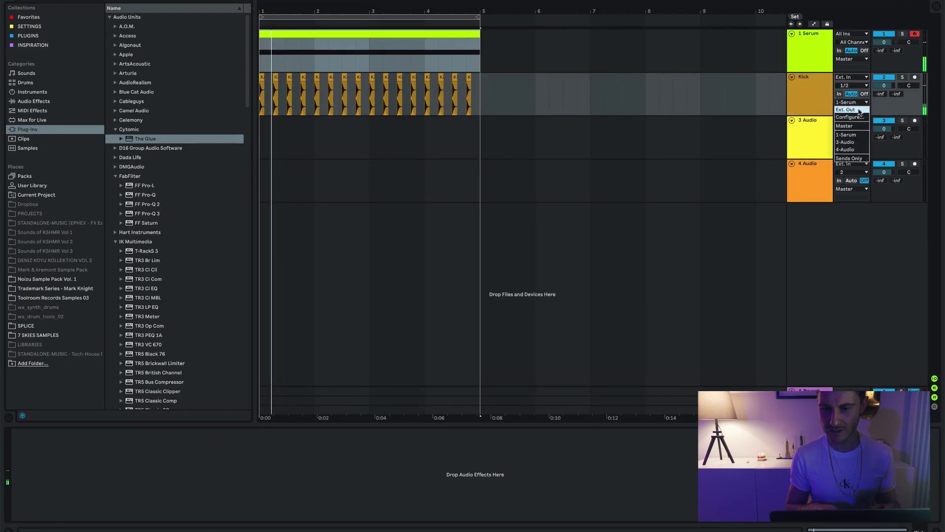
pyautogui.click(860, 119)
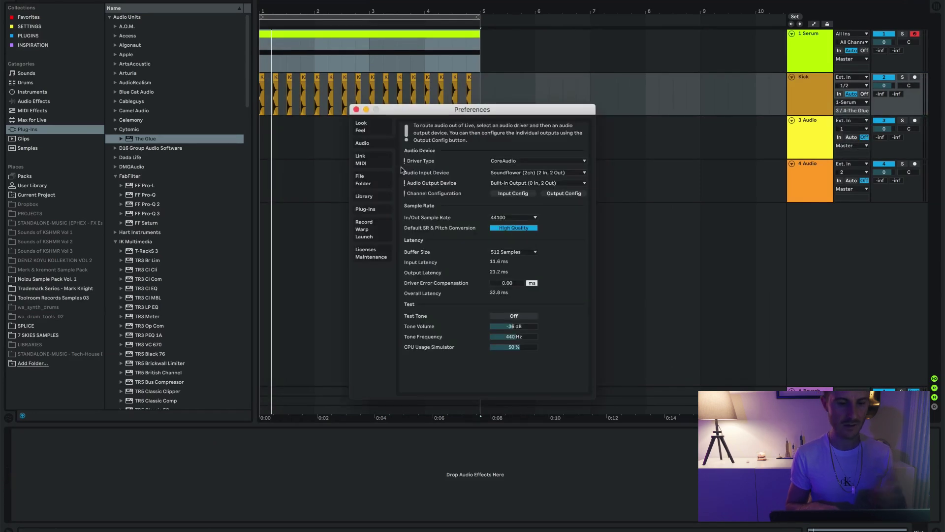
pyautogui.press('Escape')
pyautogui.click(842, 101)
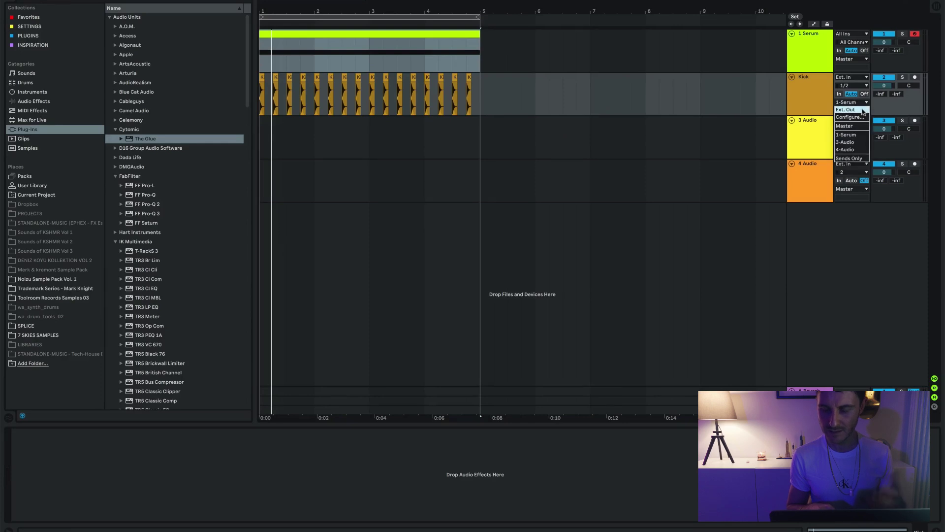
pyautogui.click(850, 110)
pyautogui.click(802, 58)
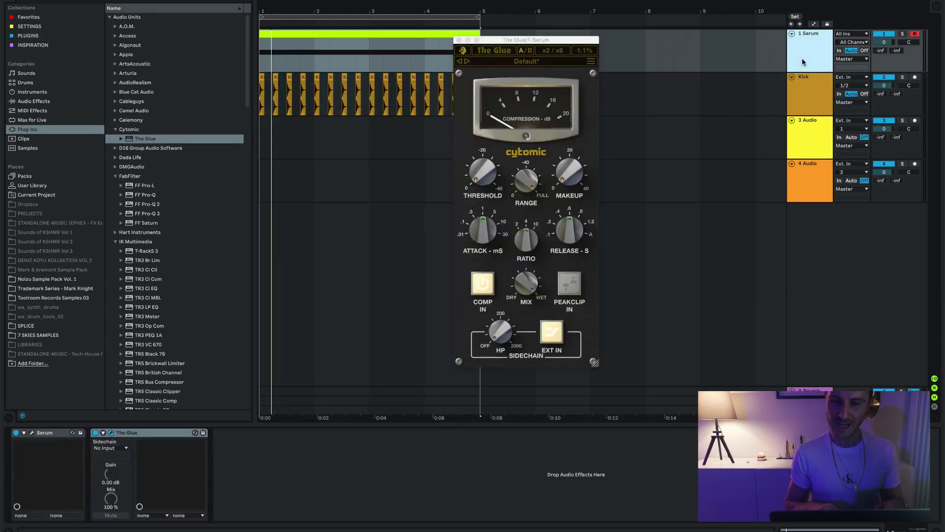
pyautogui.click(124, 449)
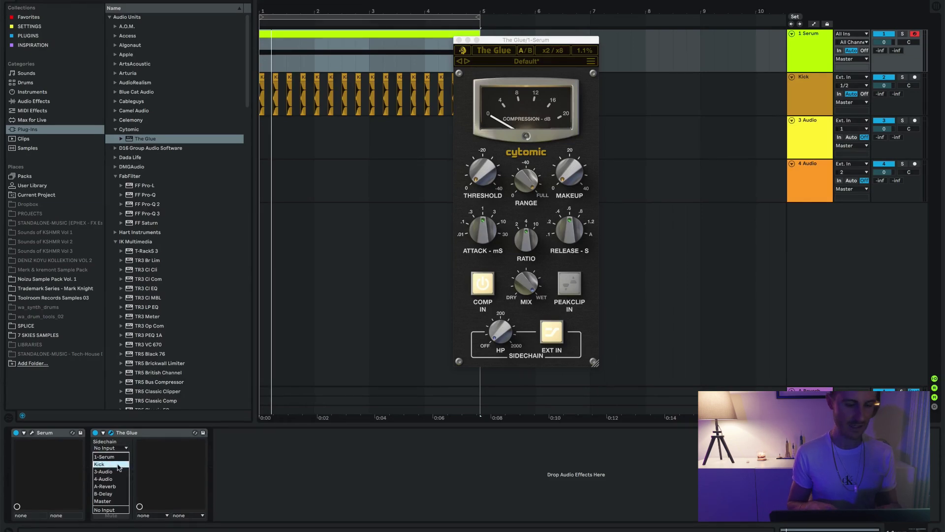
# Step: Choose Kick as The Glue's sidechain source and bring its plug-in window forward
pyautogui.click(131, 475)
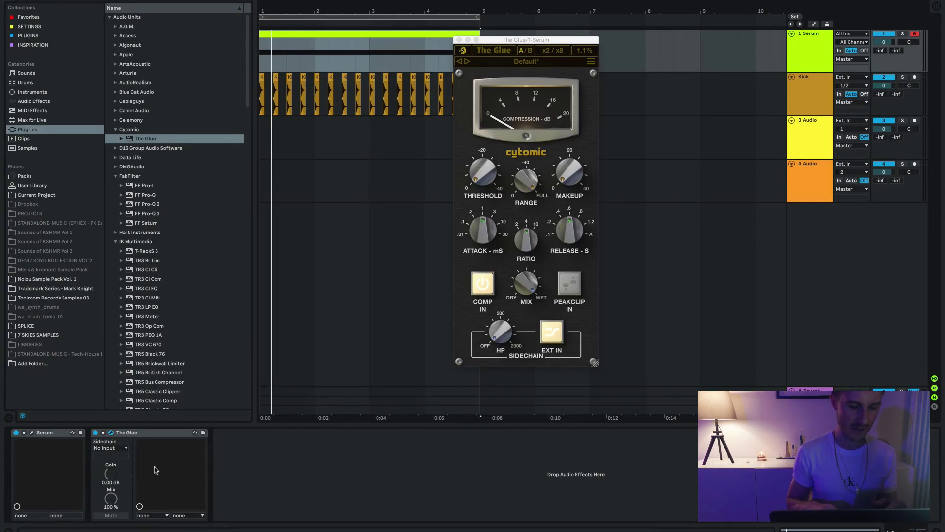
pyautogui.click(123, 448)
pyautogui.click(117, 464)
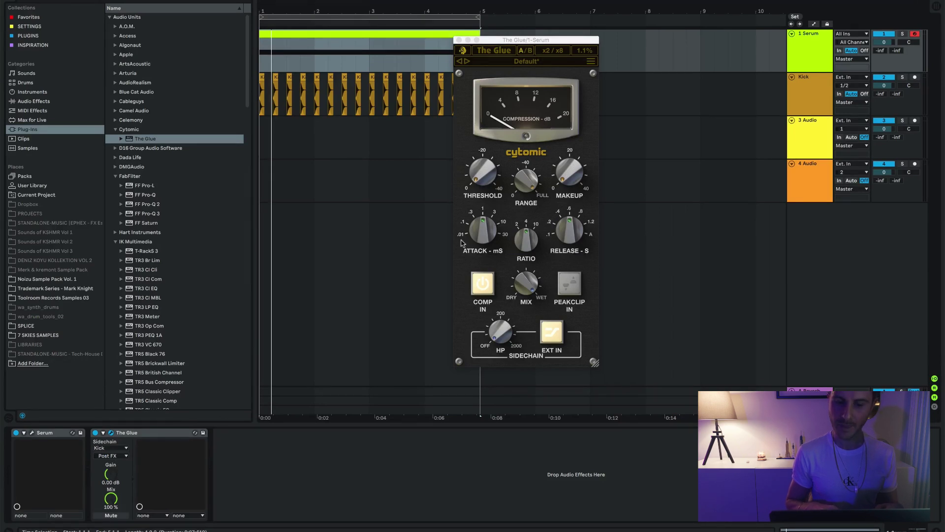
pyautogui.click(552, 335)
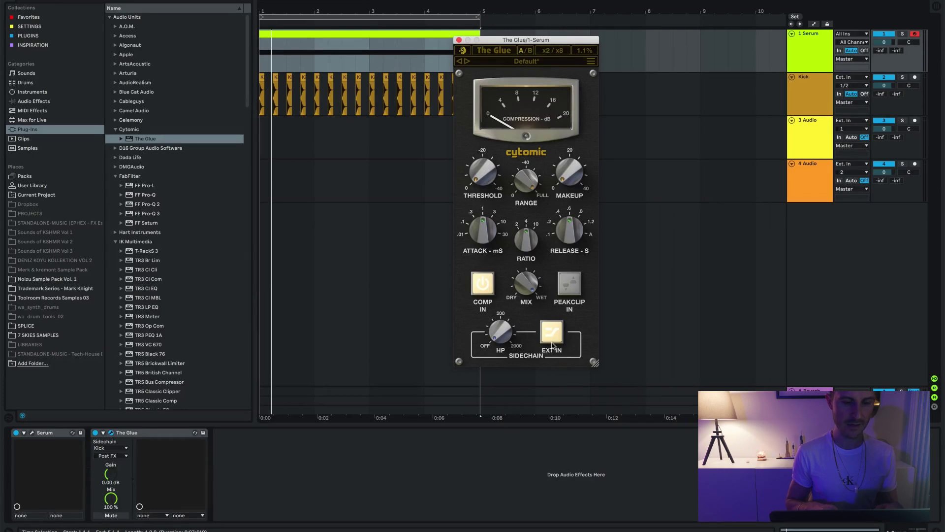
# Step: Lower The Glue's Threshold while listening to the playback
pyautogui.press('space')
pyautogui.moveTo(483, 172); pyautogui.dragTo(485, 129)
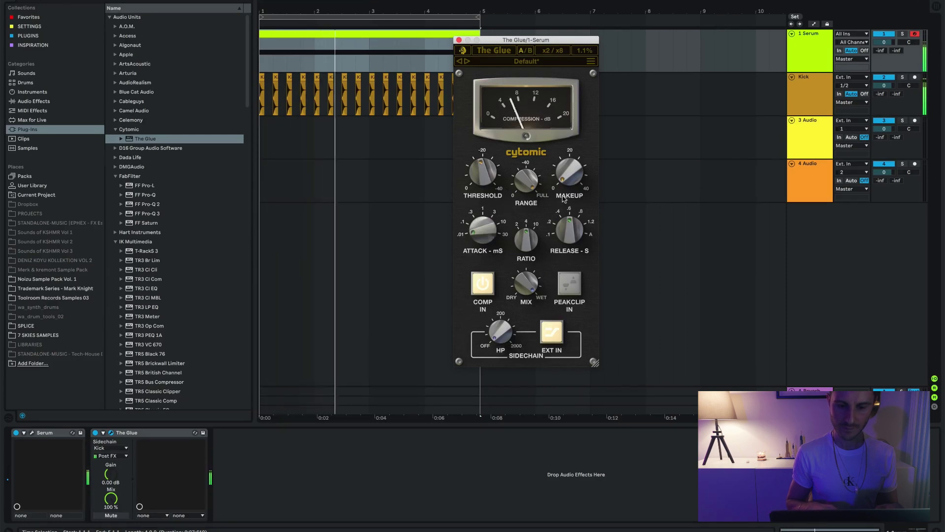
pyautogui.moveTo(492, 184)
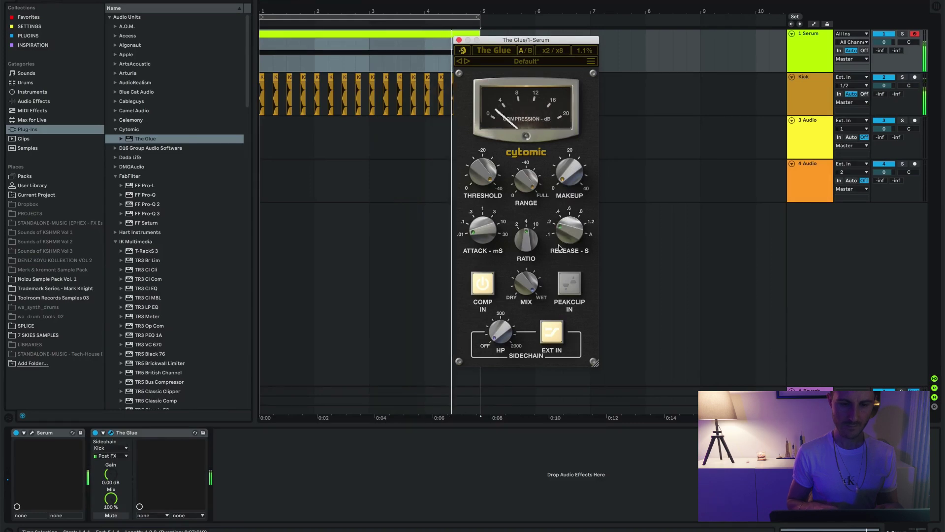
pyautogui.press('space')
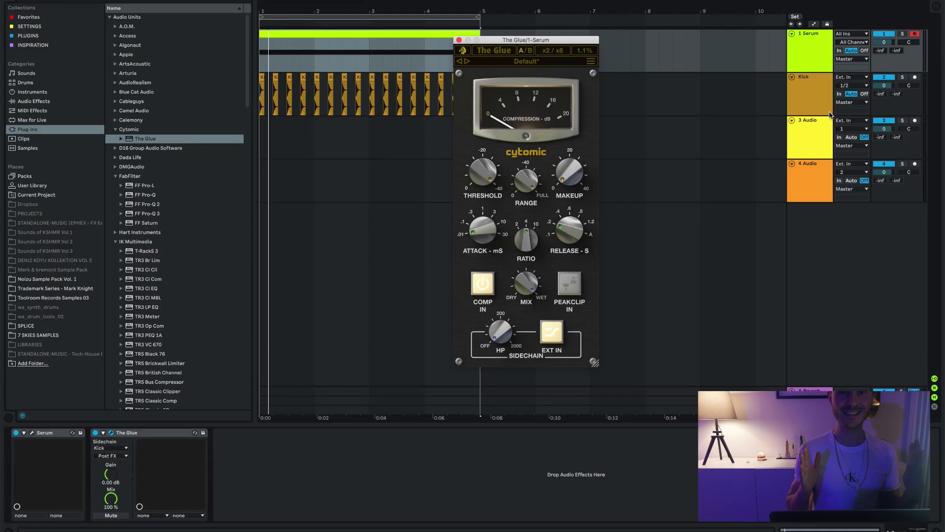
# Step: Mute the Kick track, play Serum to hear the pumping, and select The Glue
pyautogui.click(882, 78)
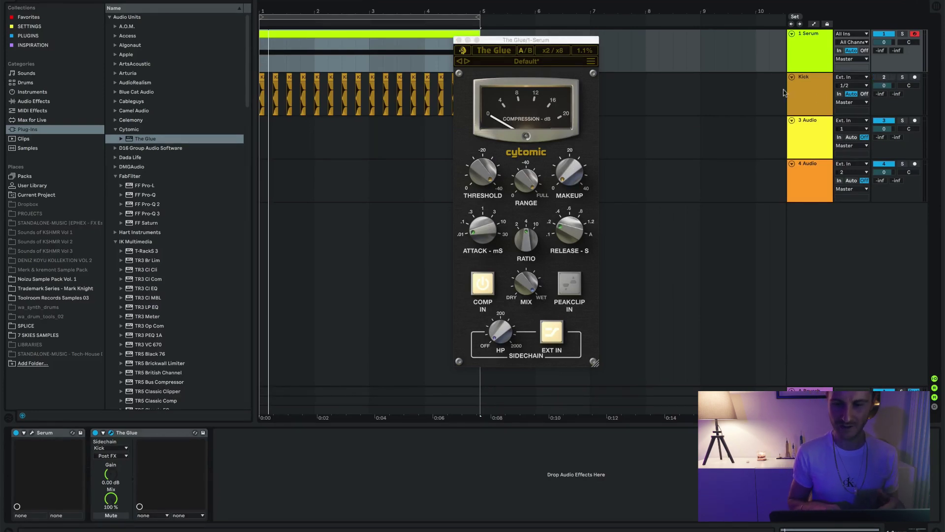
pyautogui.click(800, 64)
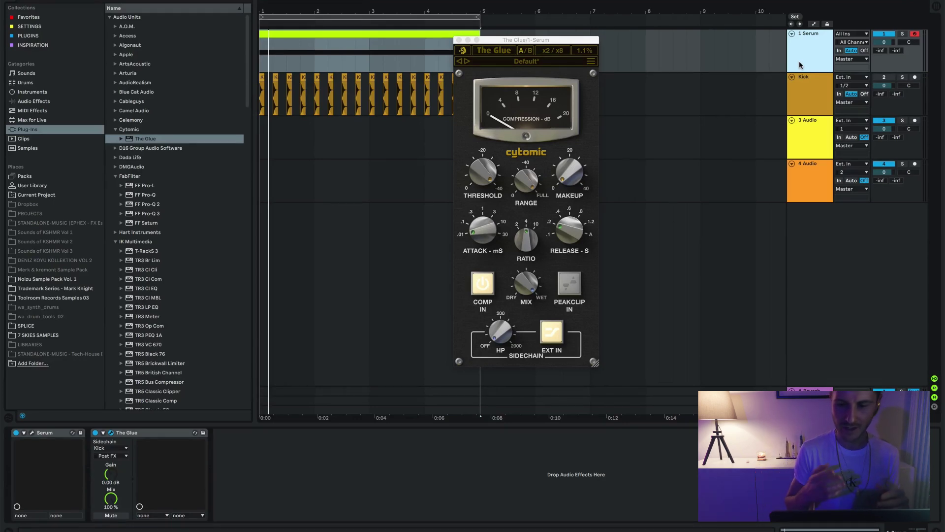
pyautogui.press('space')
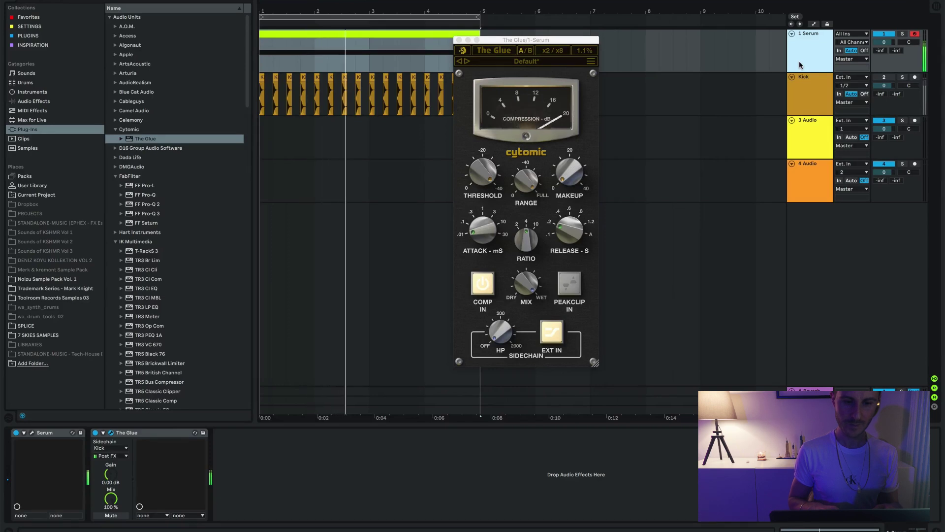
pyautogui.press('space')
pyautogui.click(154, 433)
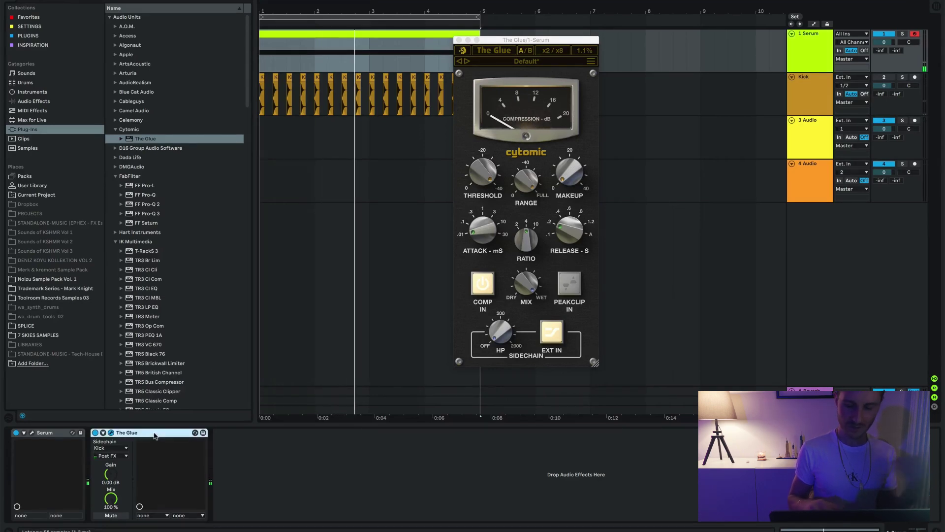
# Step: Delete The Glue from the Serum track
pyautogui.press('Delete')
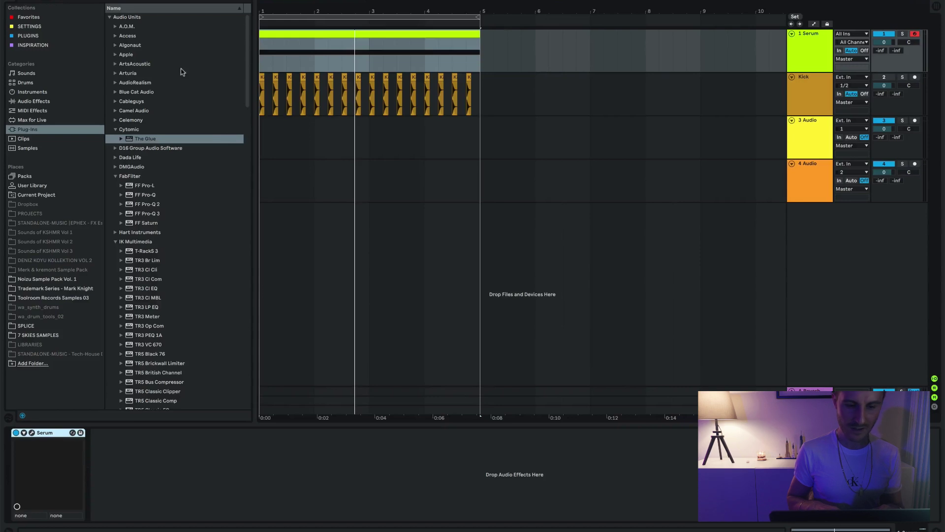
pyautogui.click(375, 45)
pyautogui.scroll(3, 375, 44)
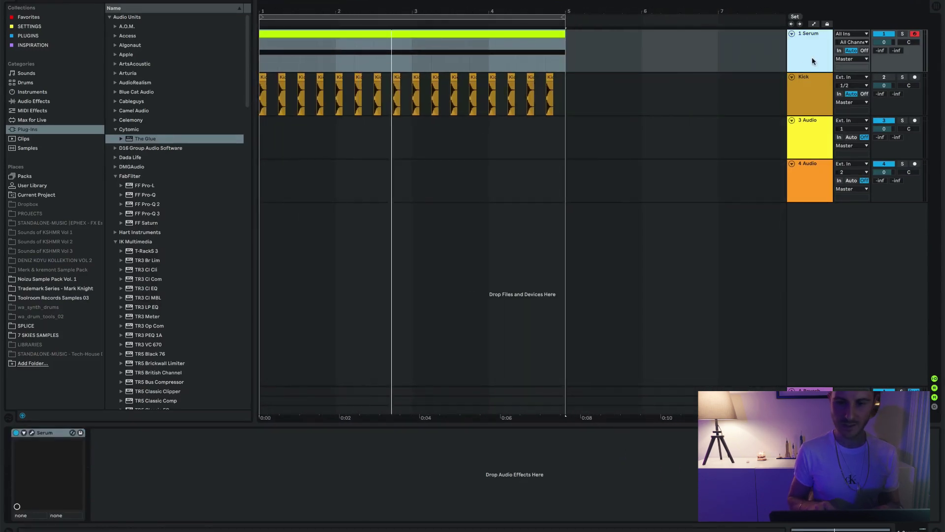
# Step: Load FF Pro-Q 3 onto the Serum track and move its window aside
pyautogui.click(153, 213)
pyautogui.doubleClick(153, 213)
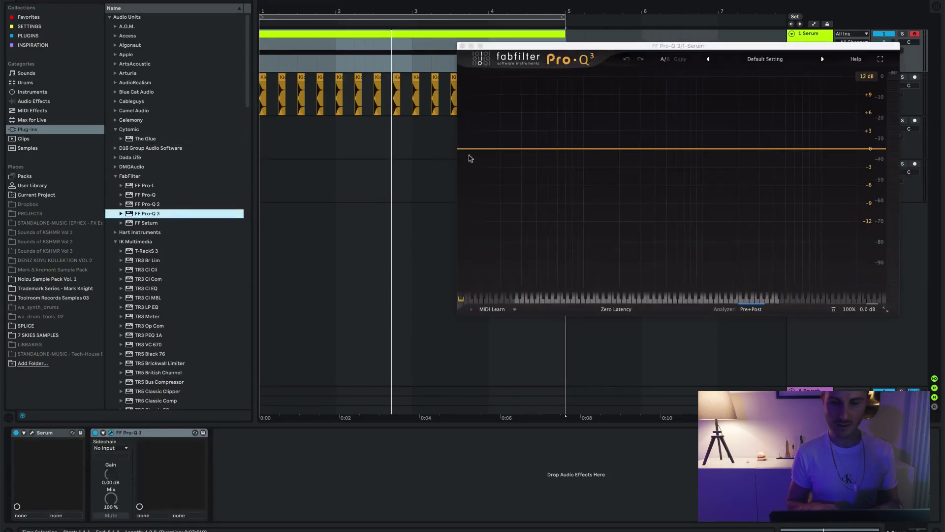
pyautogui.moveTo(590, 46); pyautogui.dragTo(409, 127)
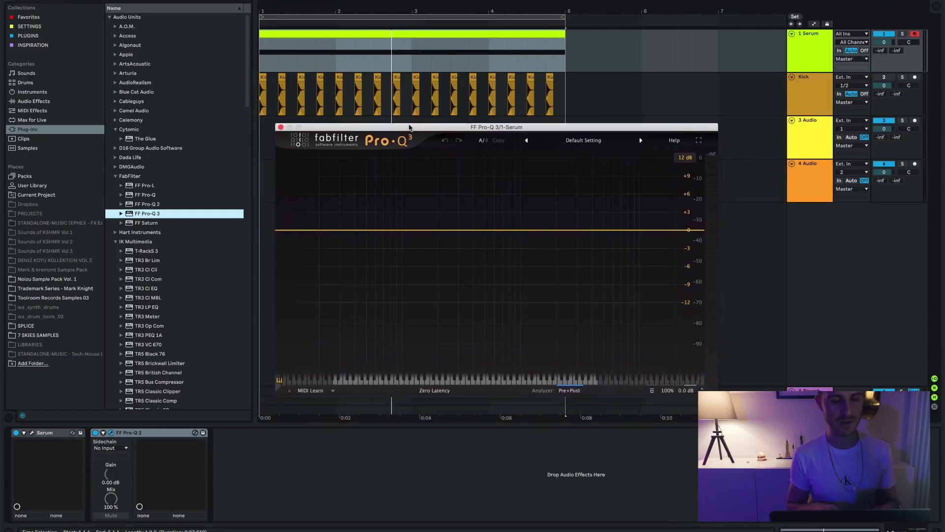
pyautogui.click(563, 390)
# Step: Open Pro-Q 3's EQ Match feature
pyautogui.click(608, 375)
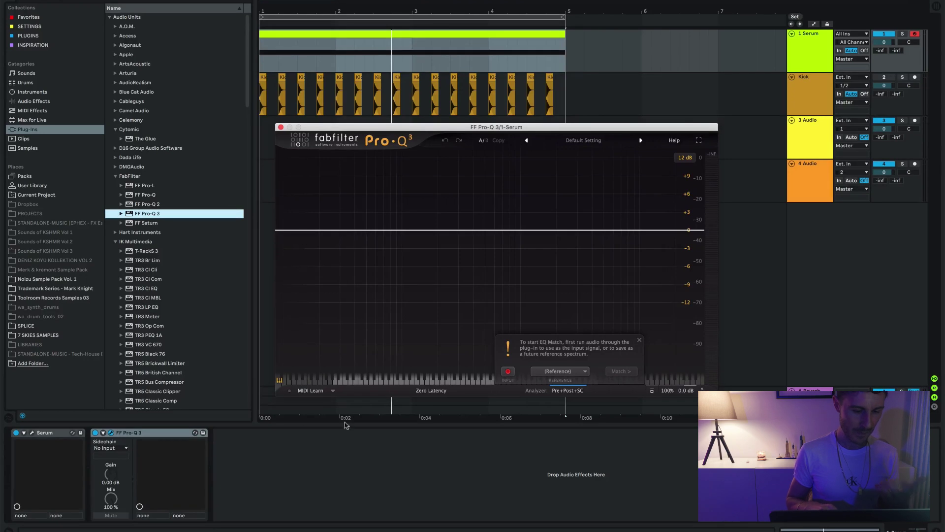
# Step: Set Pro-Q 3's sidechain source to Kick
pyautogui.click(109, 448)
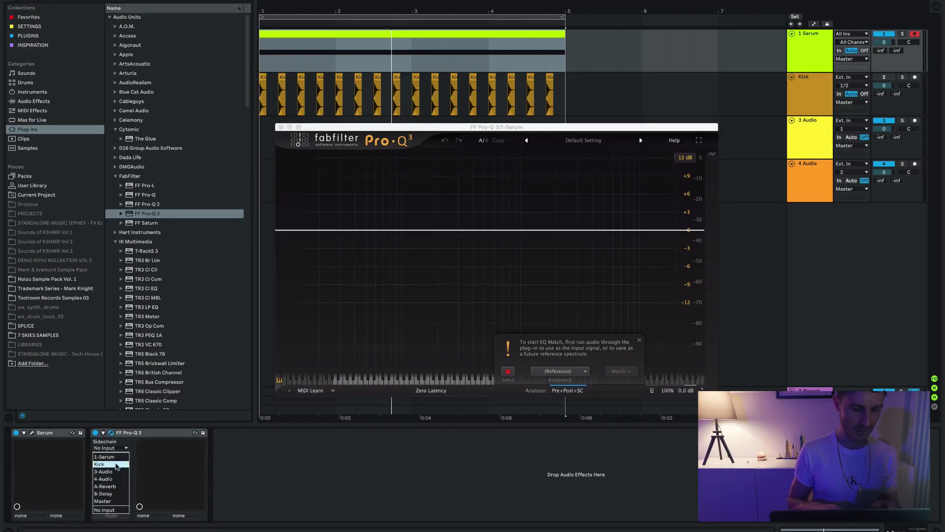
pyautogui.click(110, 457)
pyautogui.click(111, 447)
pyautogui.click(111, 464)
# Step: Capture the input spectrum with the reference set to External: Side Chain
pyautogui.click(508, 371)
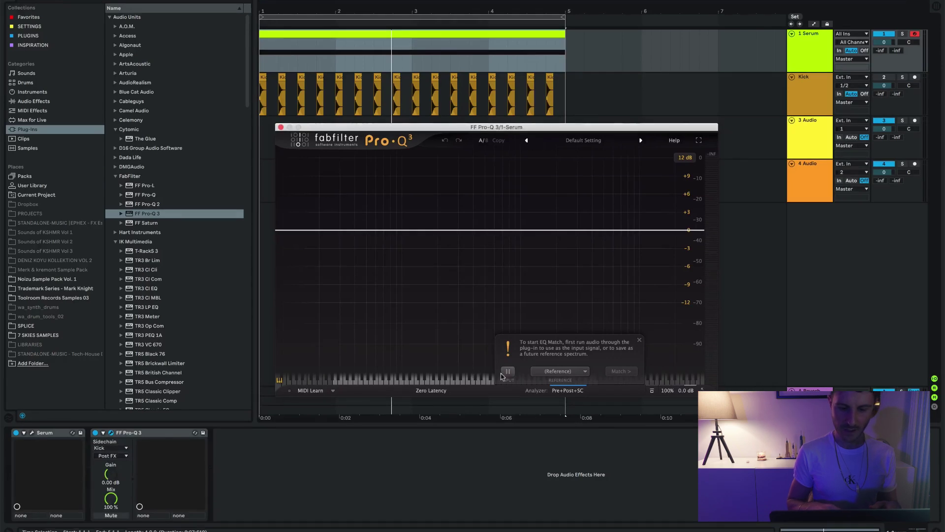
pyautogui.click(561, 372)
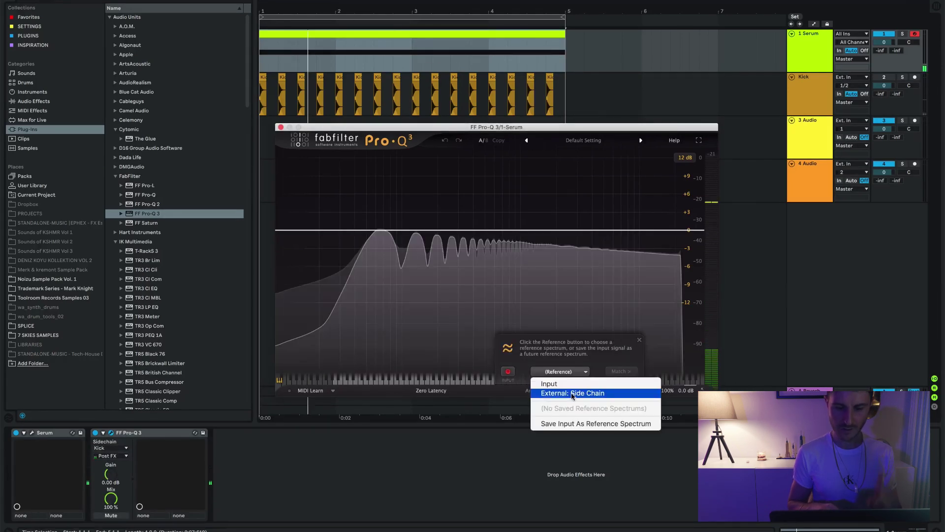
pyautogui.click(573, 393)
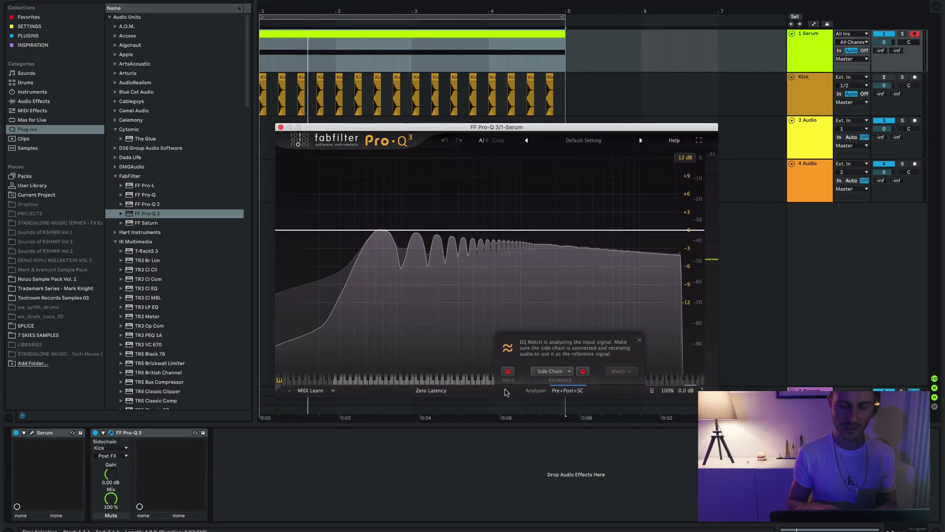
pyautogui.press('space')
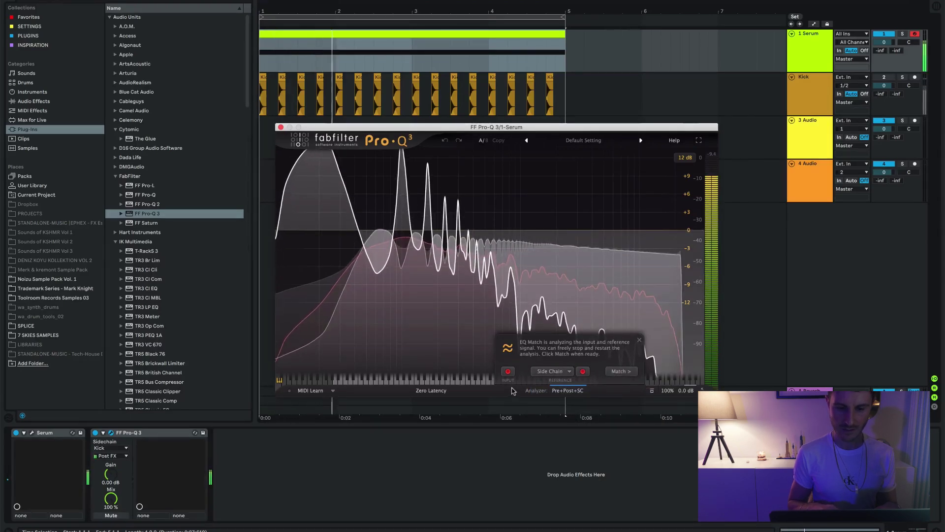
pyautogui.click(508, 373)
pyautogui.press('space')
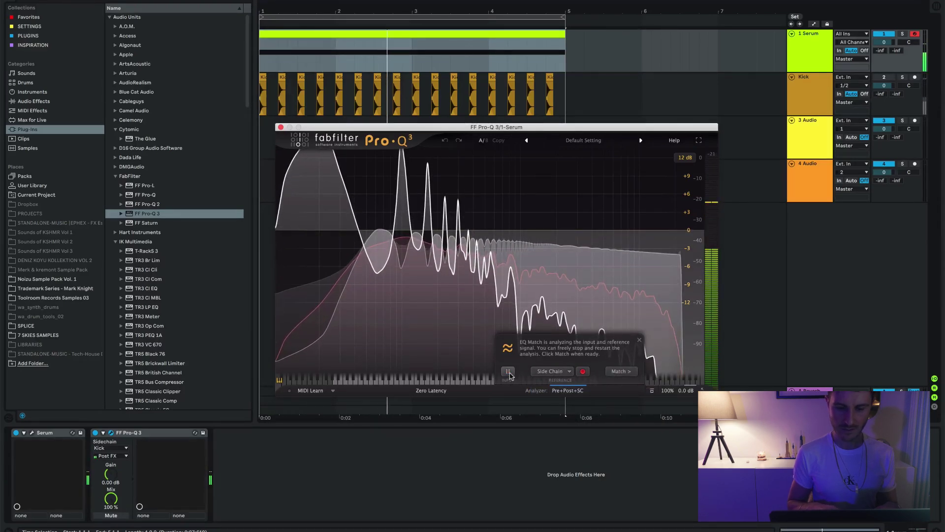
# Step: Capture the reference spectrum during playback and open the reference source choices
pyautogui.click(583, 372)
pyautogui.press('space')
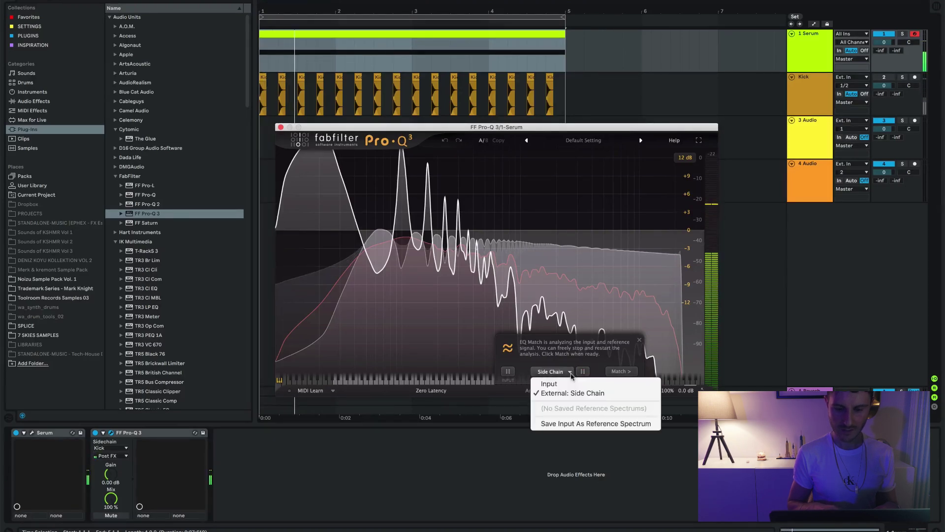
pyautogui.click(551, 371)
# Step: Set the reference to Input, match with 24 bands, then go back to Analyze
pyautogui.click(564, 385)
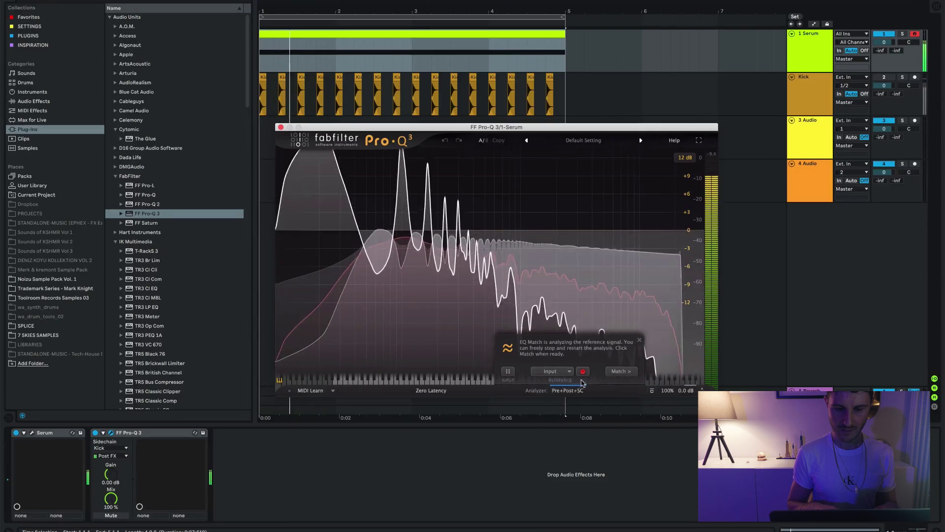
pyautogui.click(620, 372)
pyautogui.moveTo(564, 370); pyautogui.dragTo(597, 374)
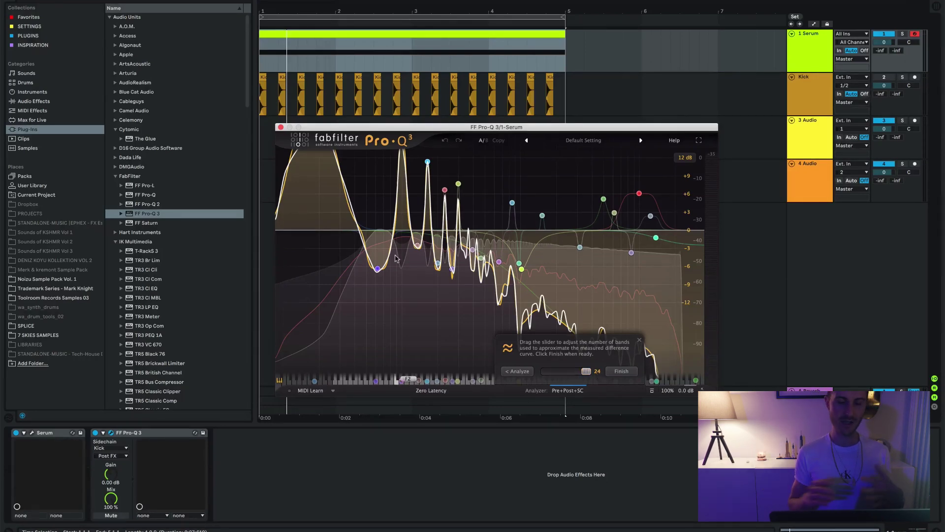
pyautogui.click(518, 371)
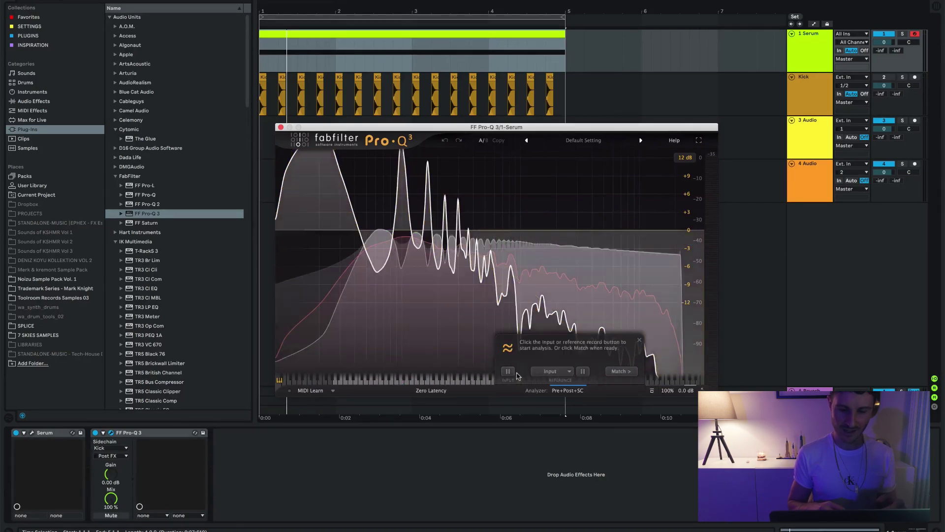
# Step: Re-arm EQ Match's input capture and select the Pro-Q 3 device on Serum
pyautogui.click(508, 373)
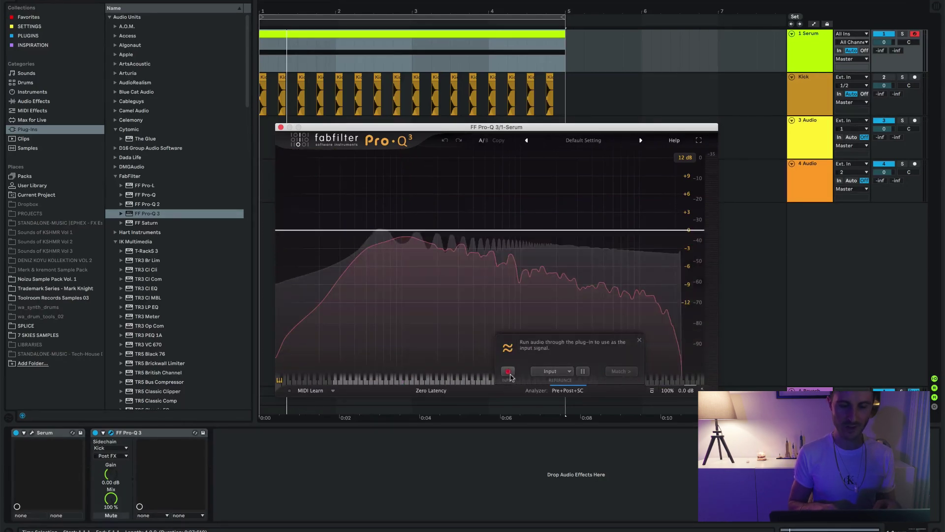
pyautogui.moveTo(369, 522)
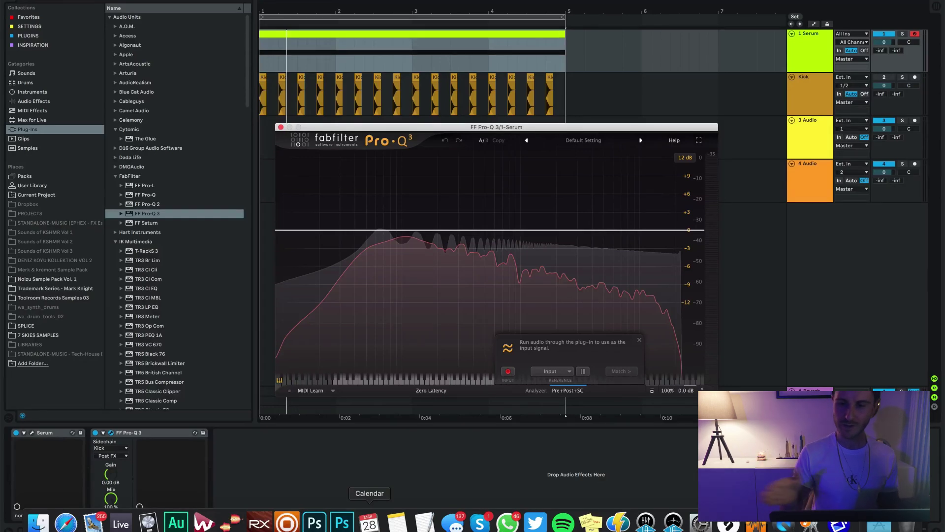
pyautogui.click(162, 434)
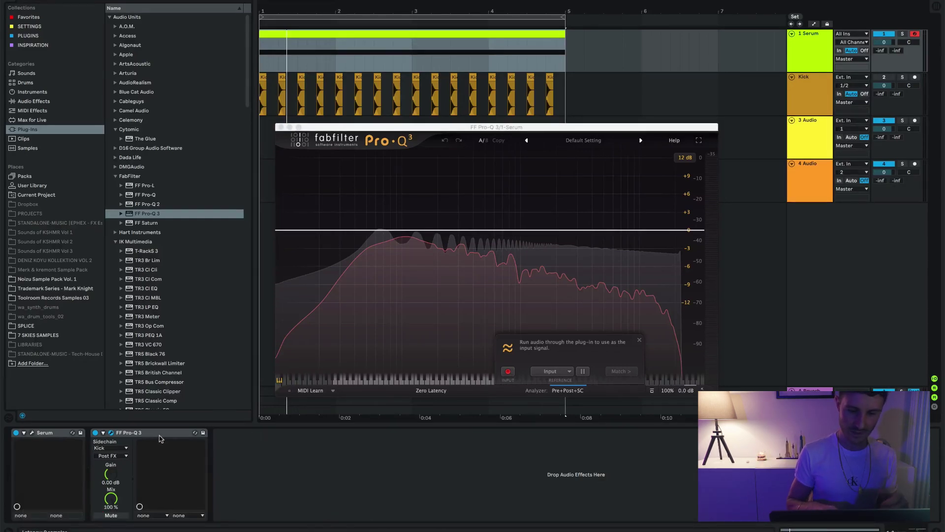